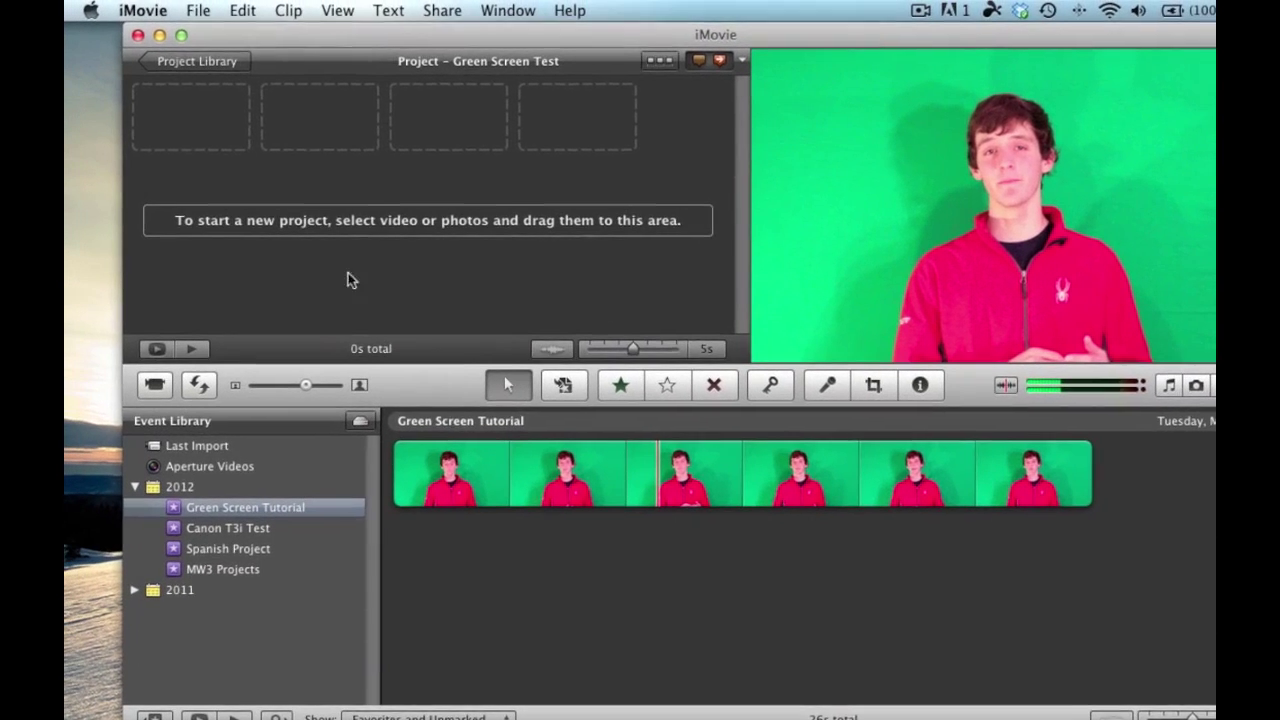
- In iMovie preferences, toggle the advanced tools setting off and back on
left_click(150, 10)
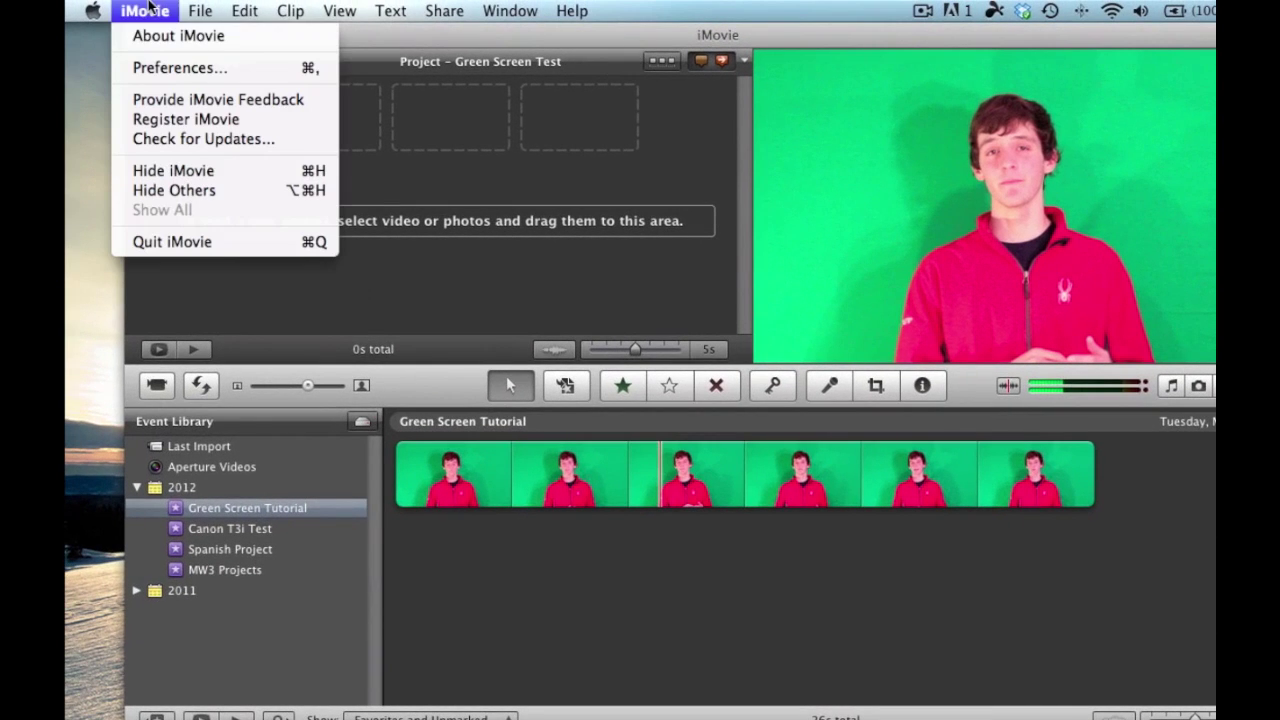
left_click(150, 67)
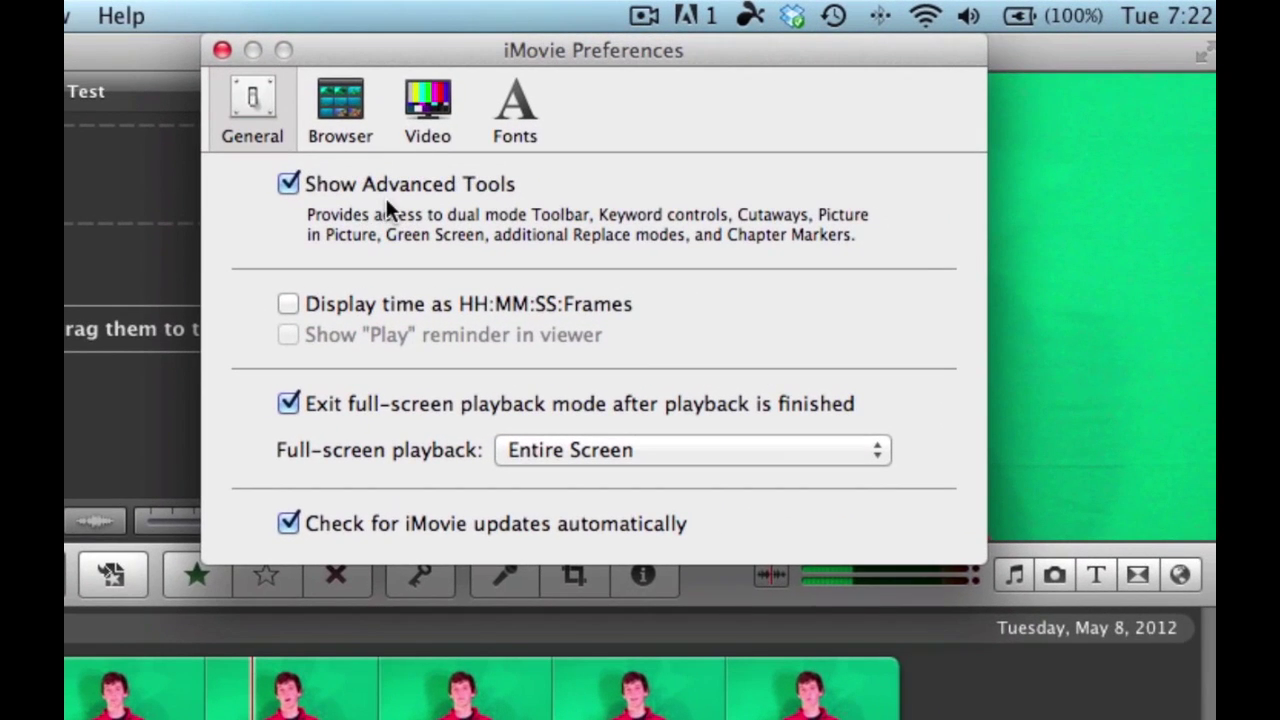
left_click(289, 184)
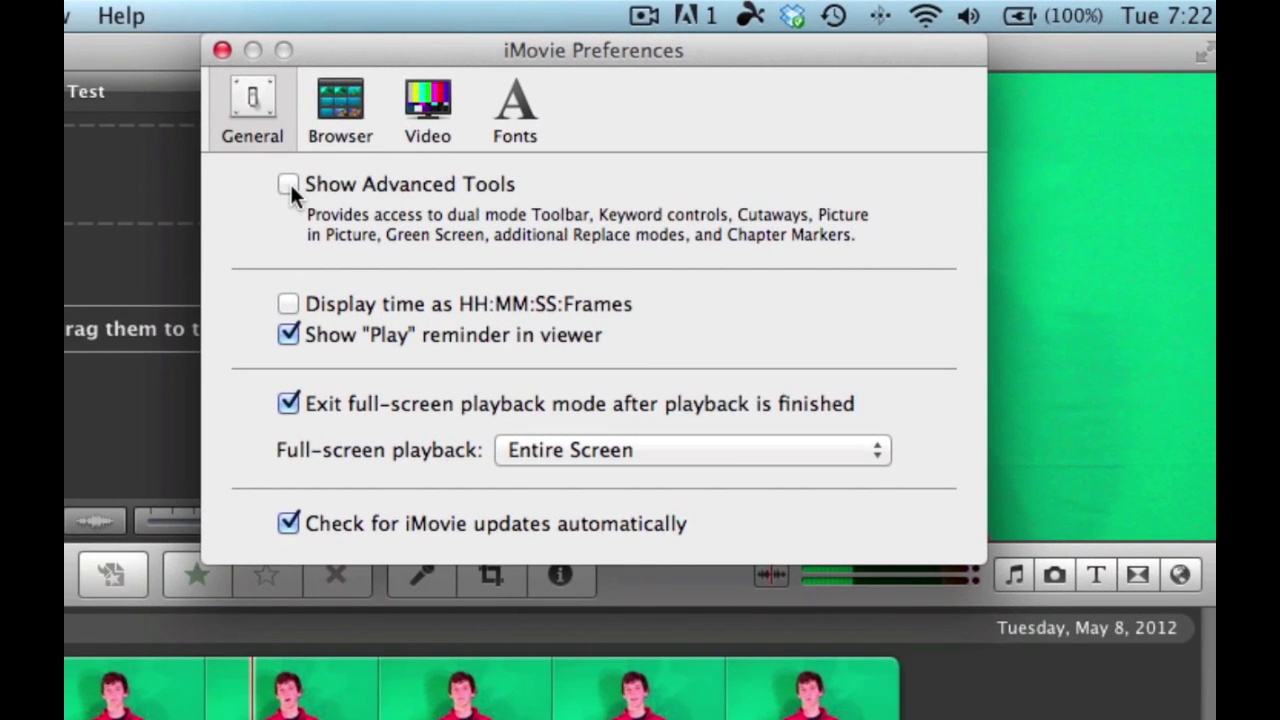
left_click(289, 184)
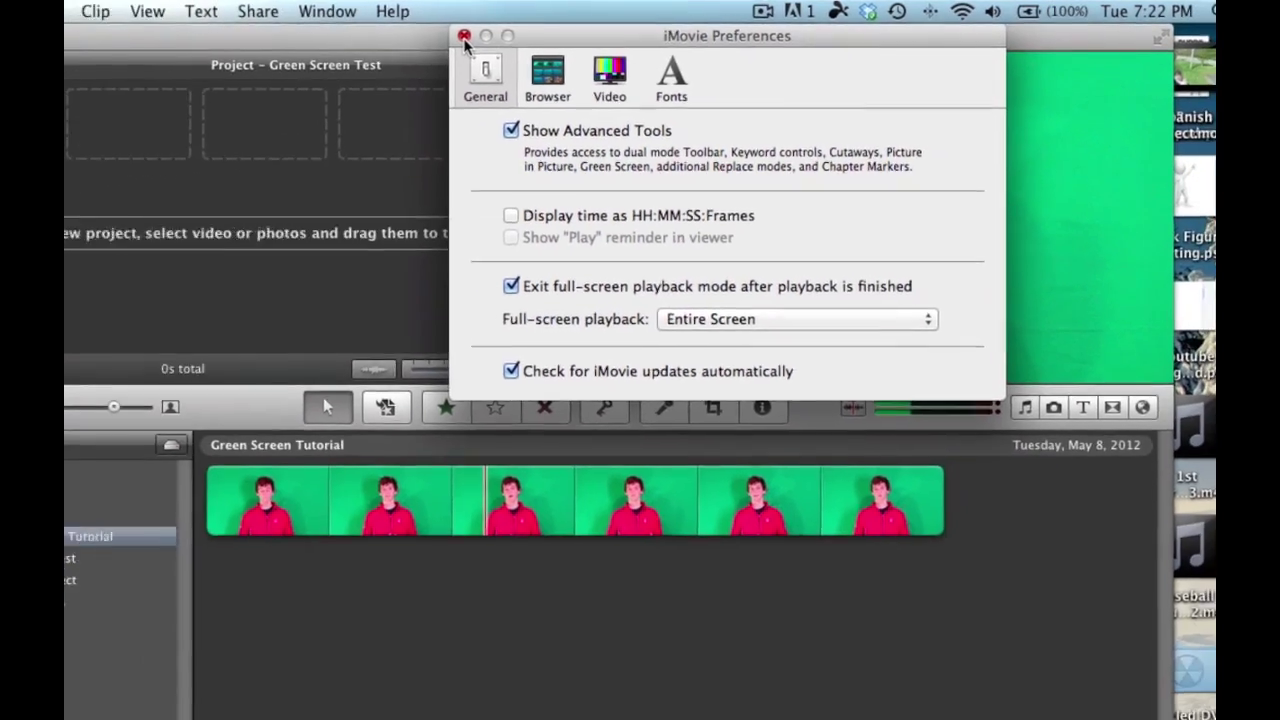
left_click(222, 50)
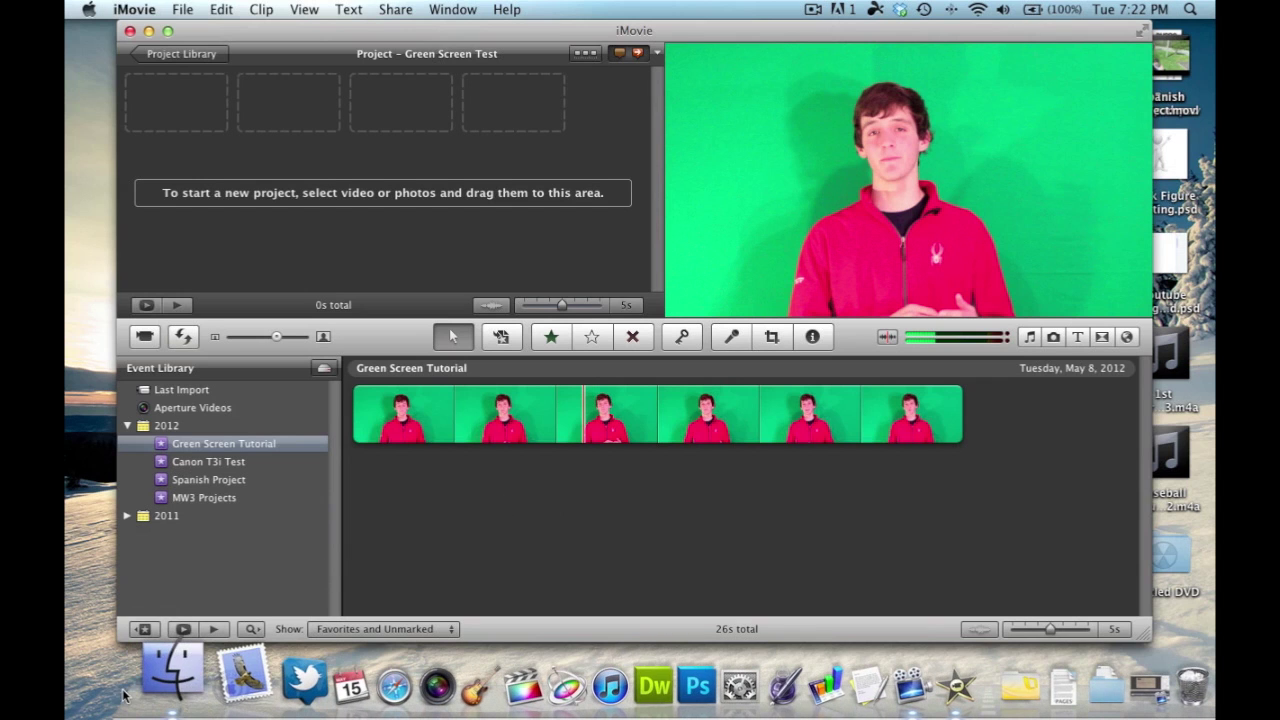
- Drag Desert.jpg from the Green Screen Test folder into the empty project
left_click(165, 682)
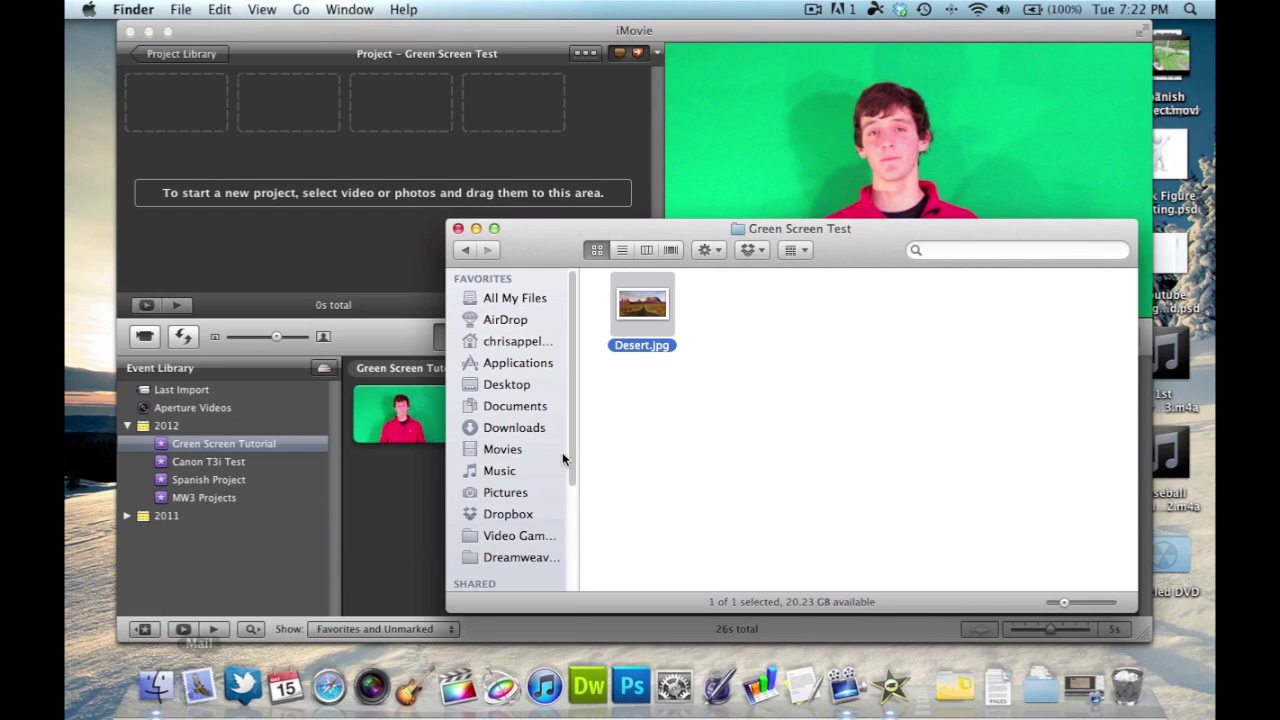
left_click(753, 401)
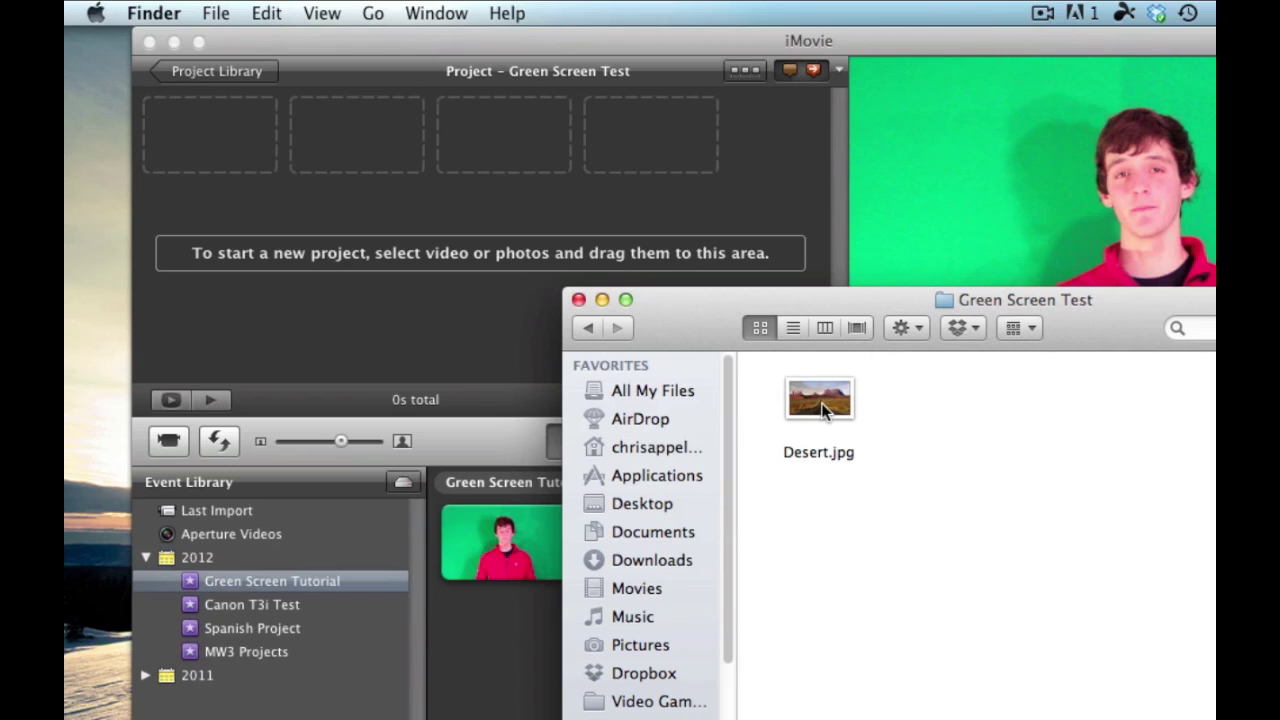
left_click(822, 410)
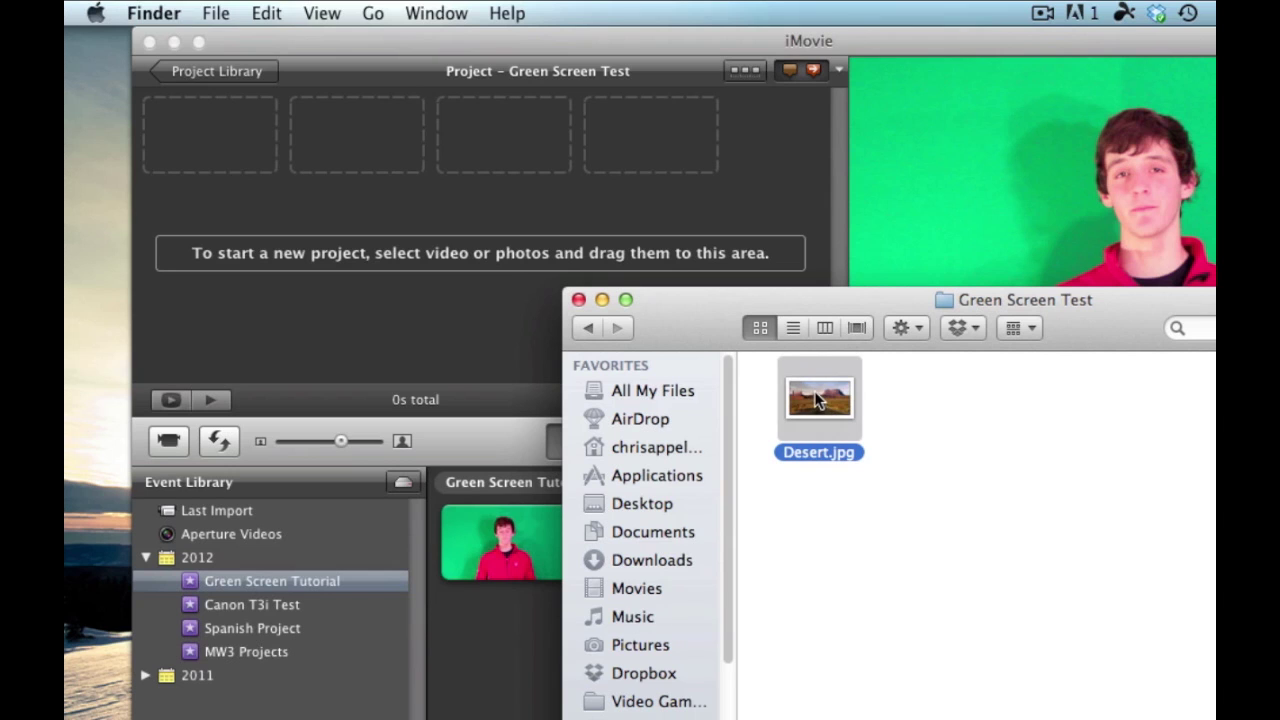
left_click_drag(811, 395, 198, 152)
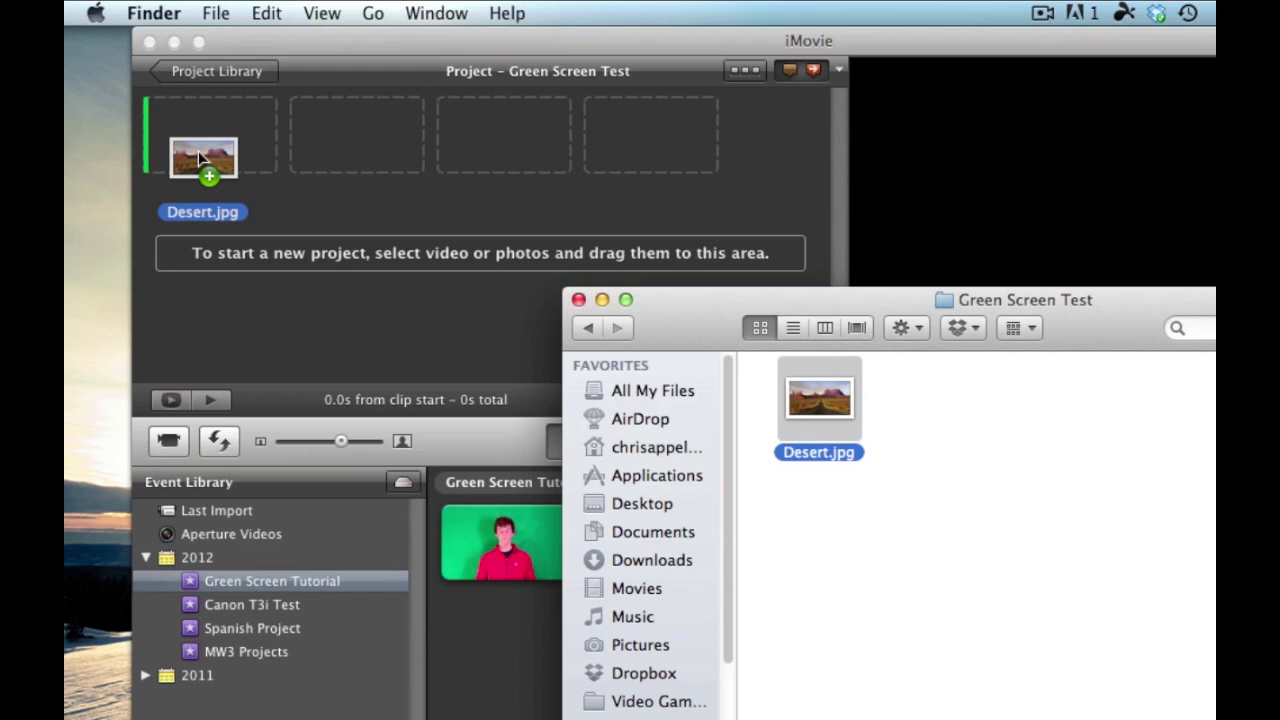
left_click_drag(198, 152, 197, 151)
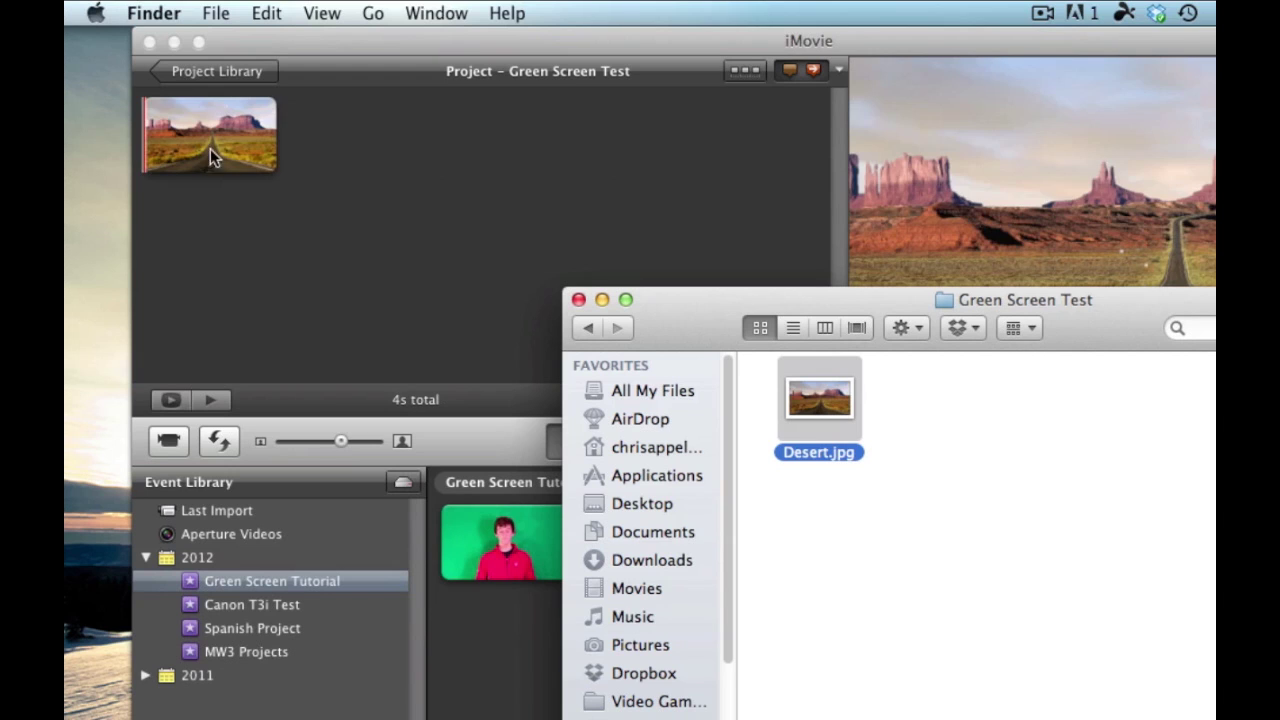
- Check the Desert clip's settings in iMovie: 4.0 s duration with no effect
left_click(384, 181)
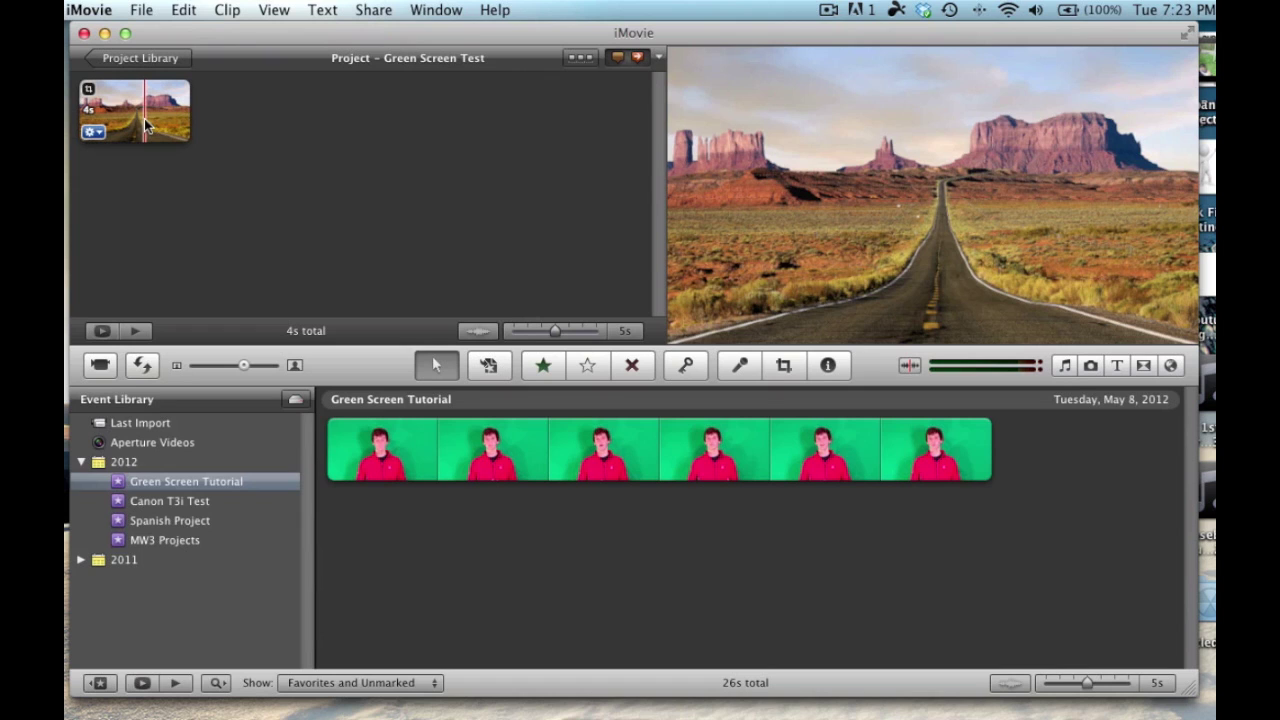
double_click(144, 118)
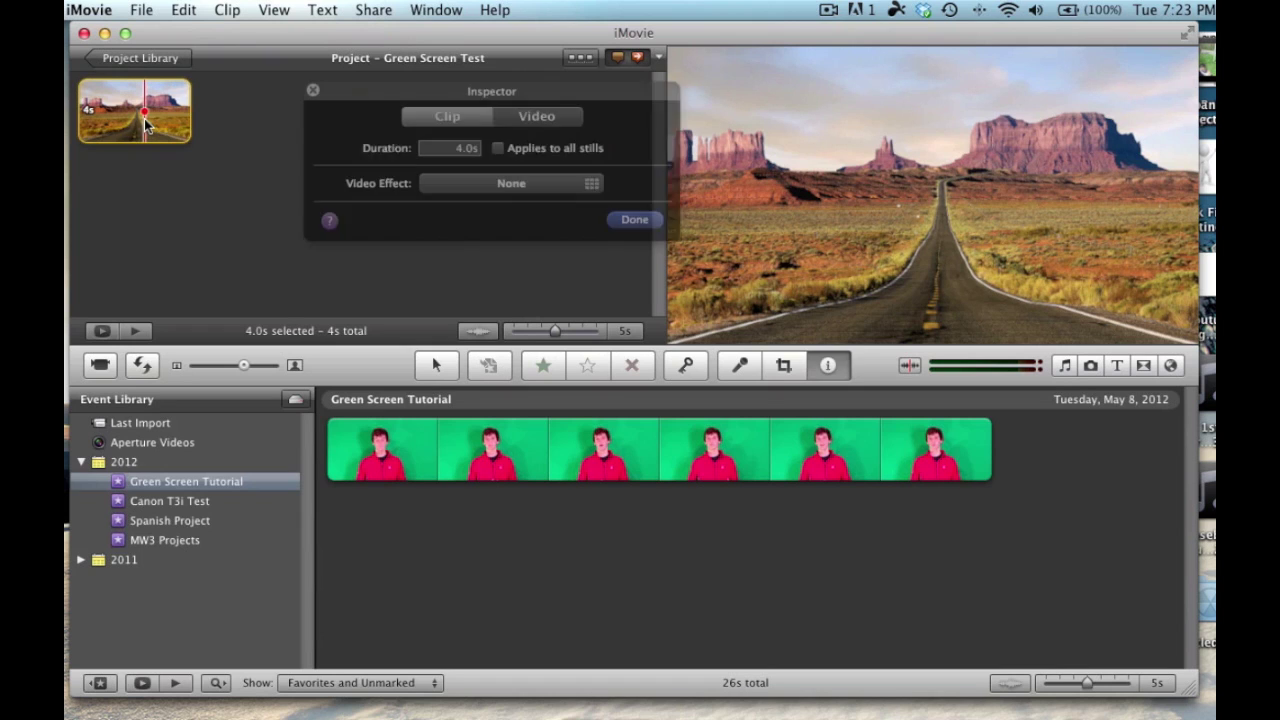
left_click(313, 90)
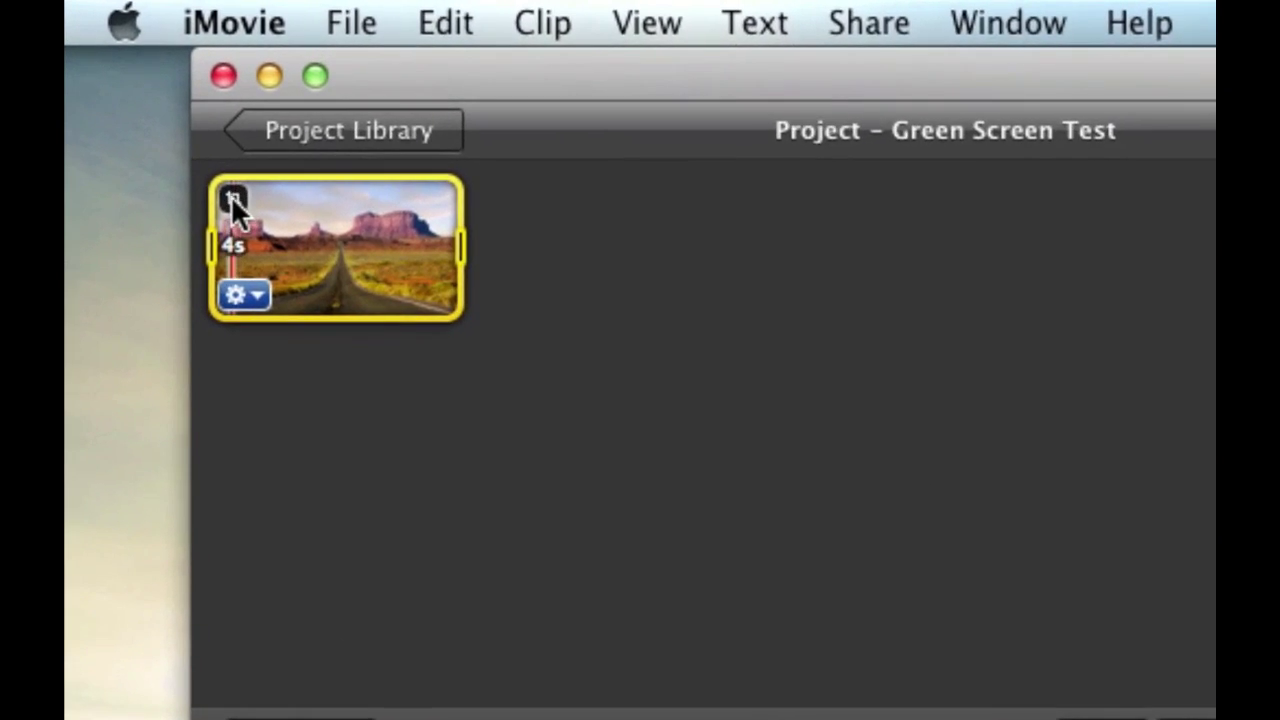
mouse_move(165, 152)
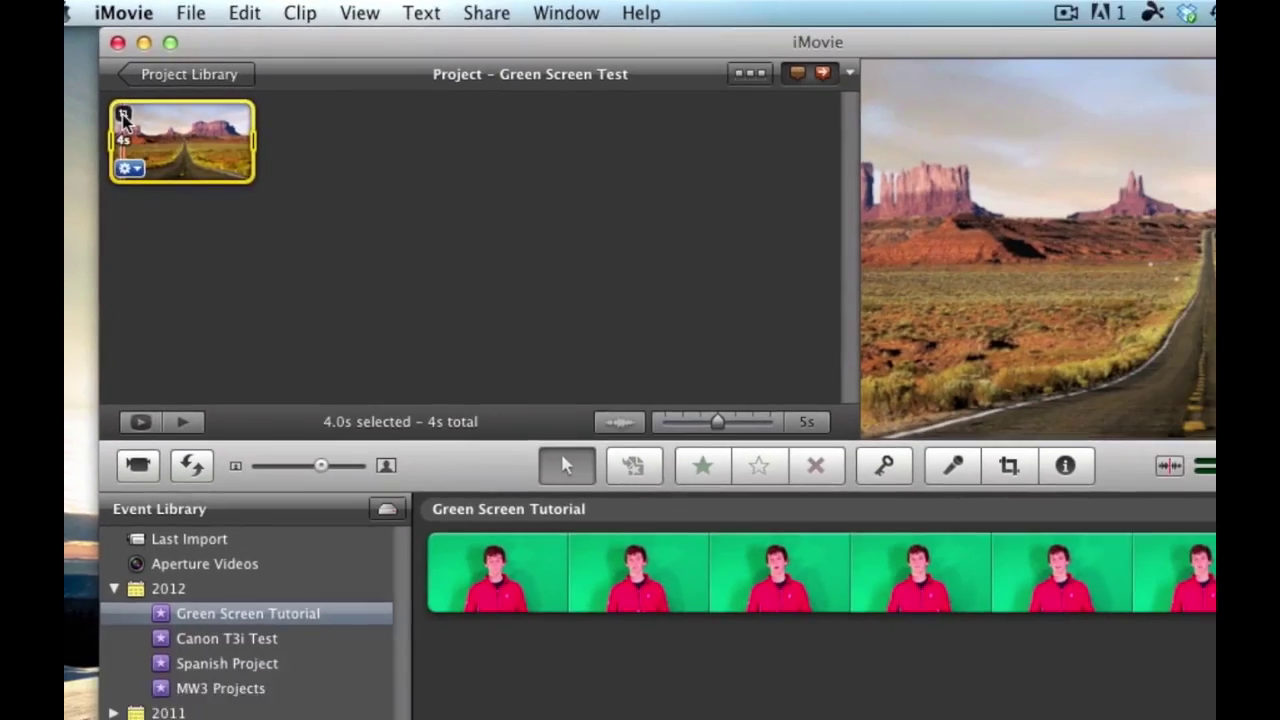
- Set the desert still's cropping to Fit so the whole image shows in frame
left_click(233, 200)
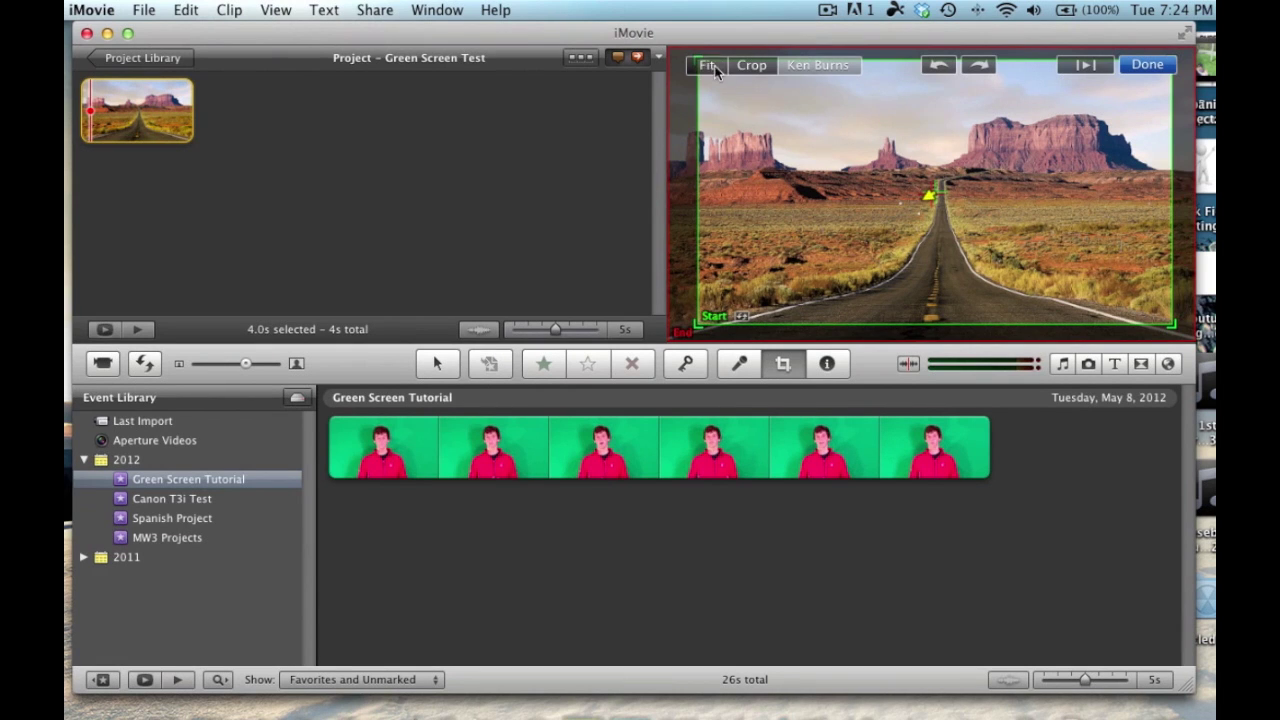
left_click(746, 65)
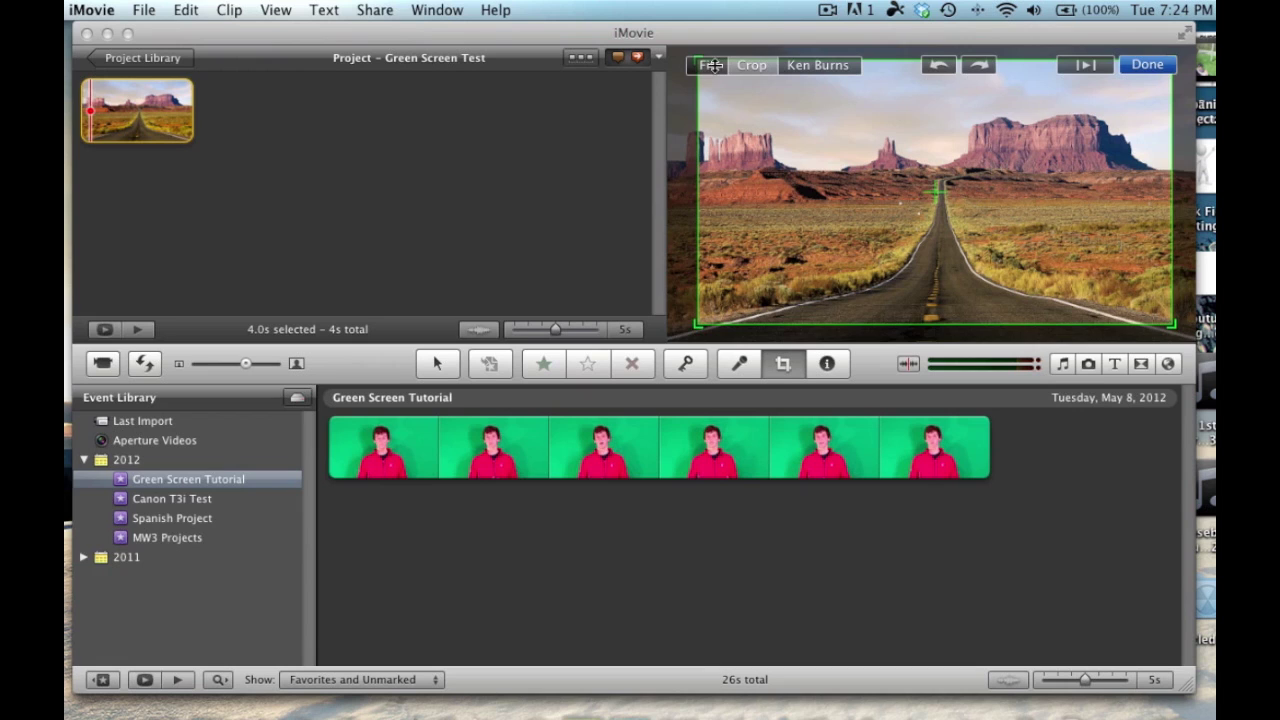
left_click(707, 65)
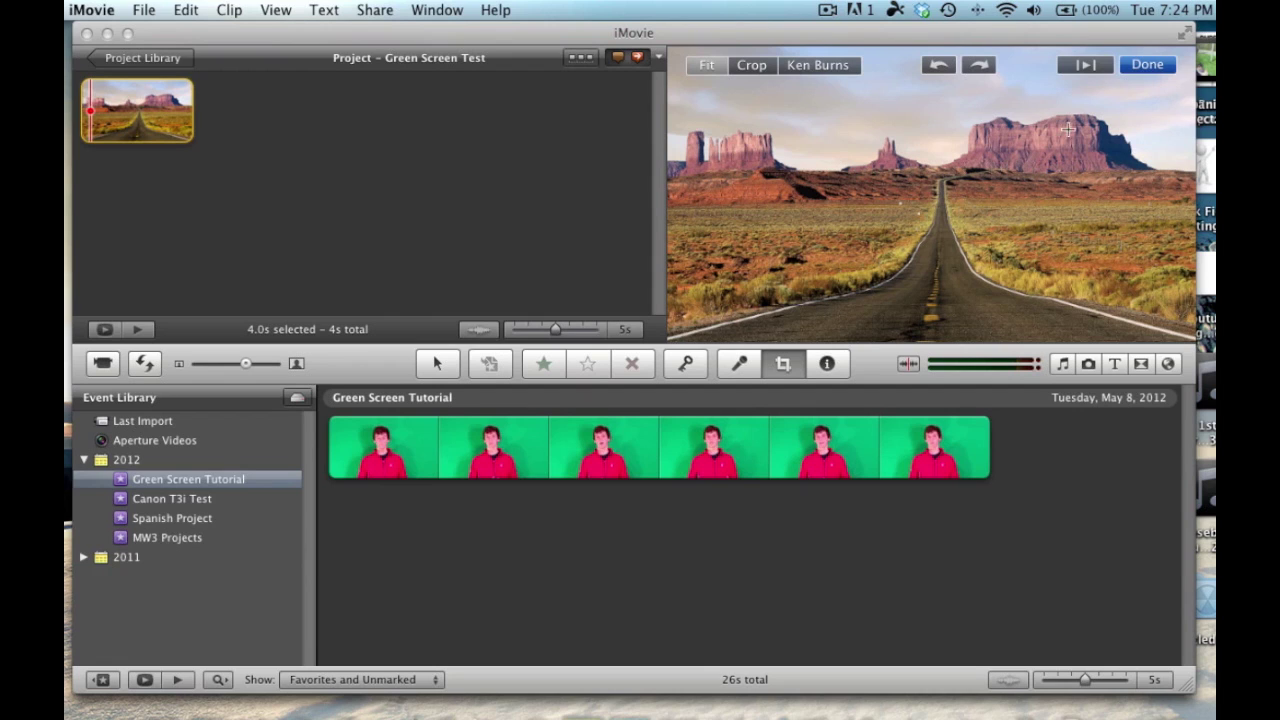
left_click(1148, 64)
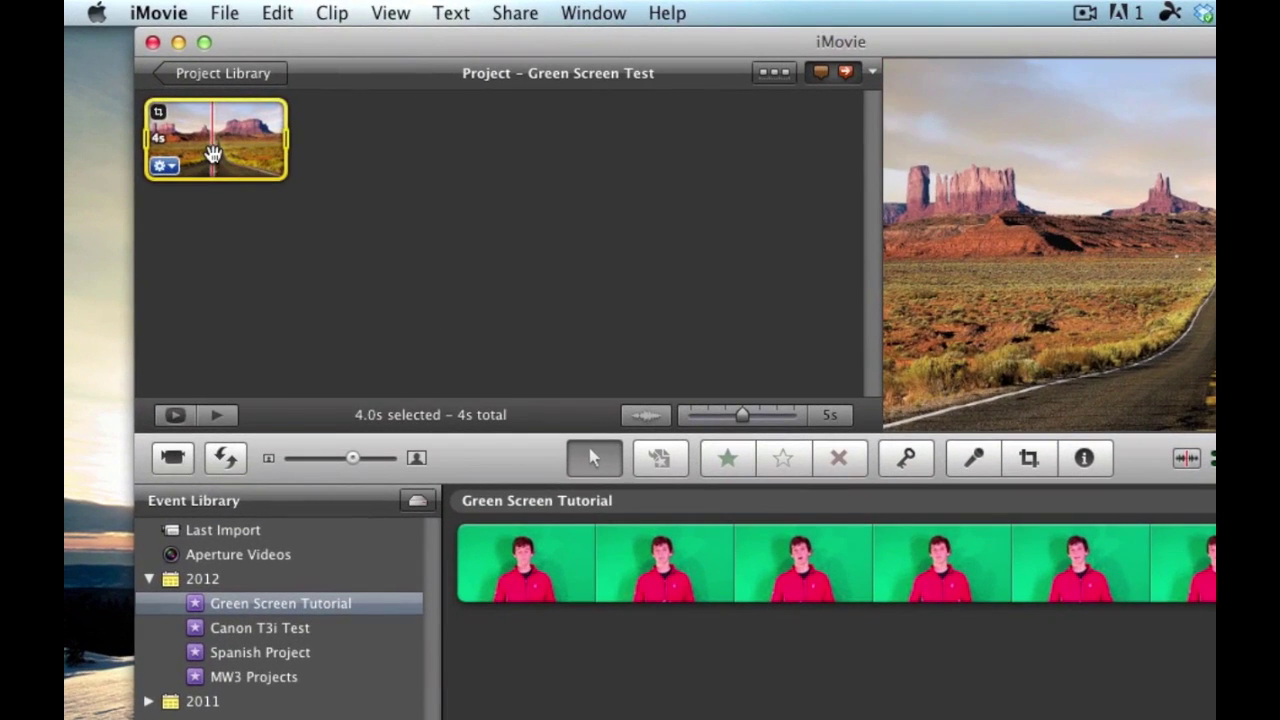
- Change the desert still's duration from 4.0 s to 26 seconds
double_click(213, 153)
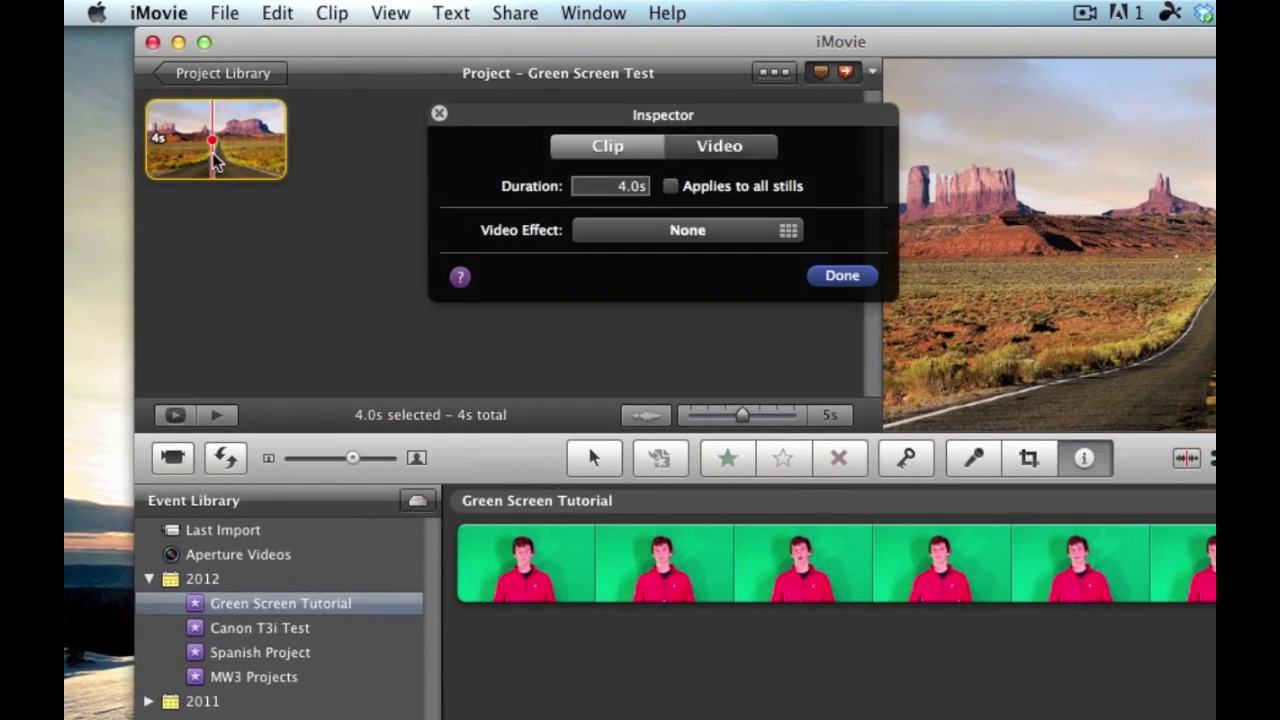
double_click(625, 186)
key("BackSpace")
type("26")
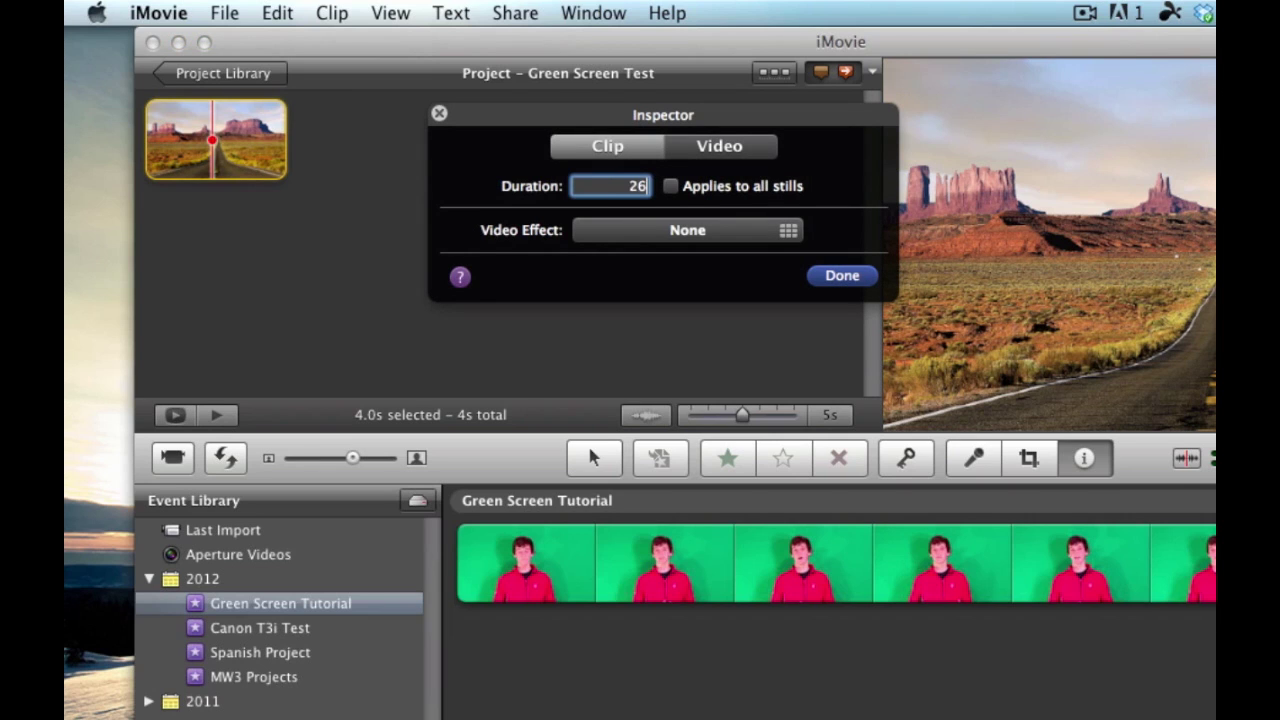
key("Return")
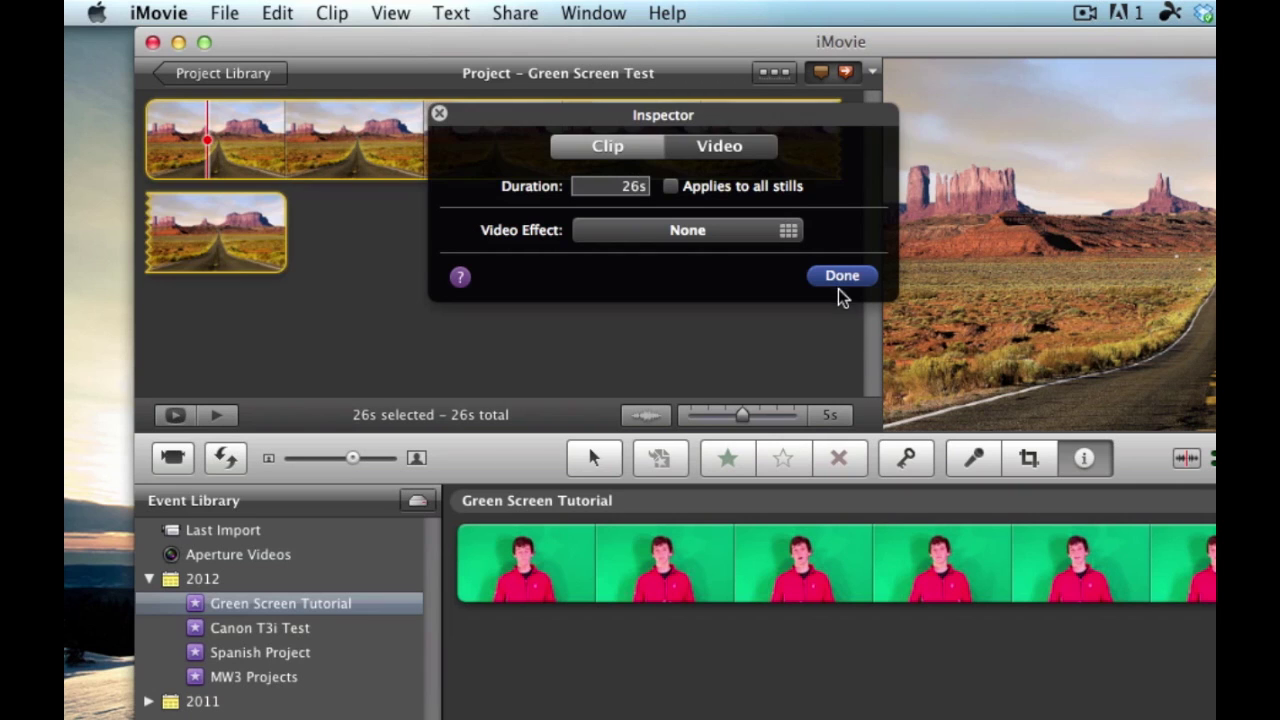
left_click(842, 277)
- Drag the 26-second presenter clip from the event onto the desert clip
left_click(722, 310)
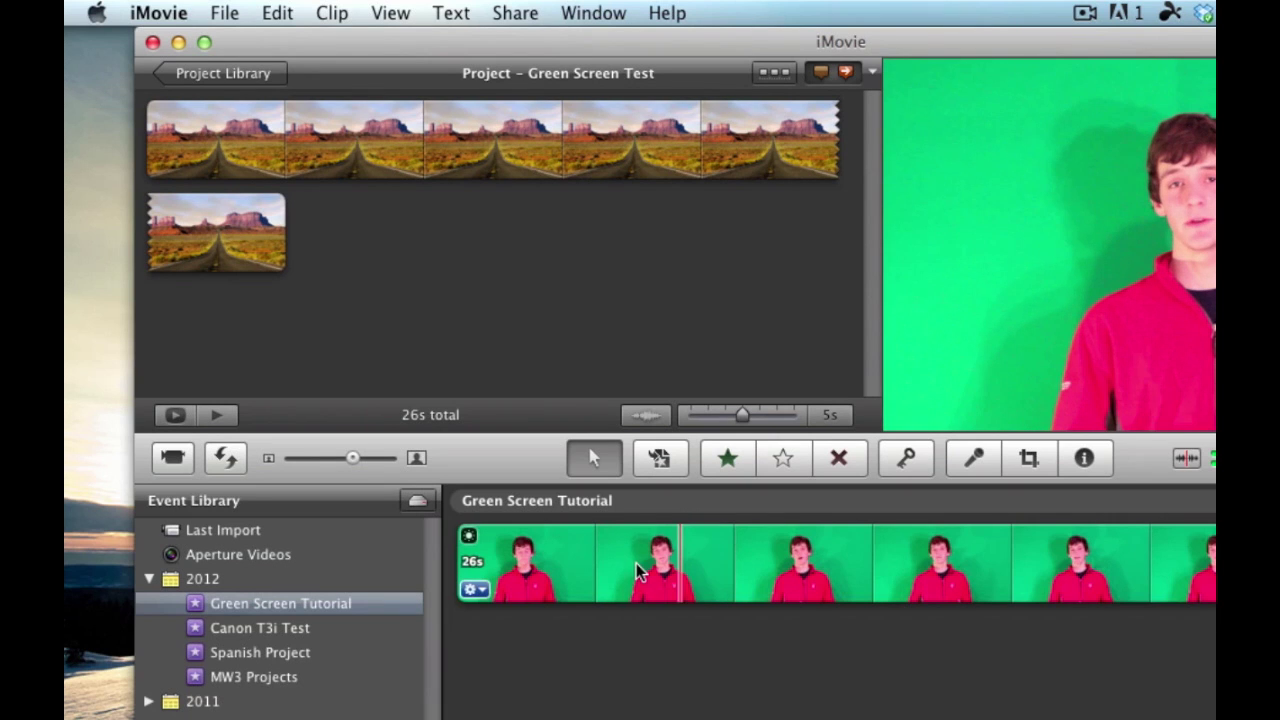
key("i")
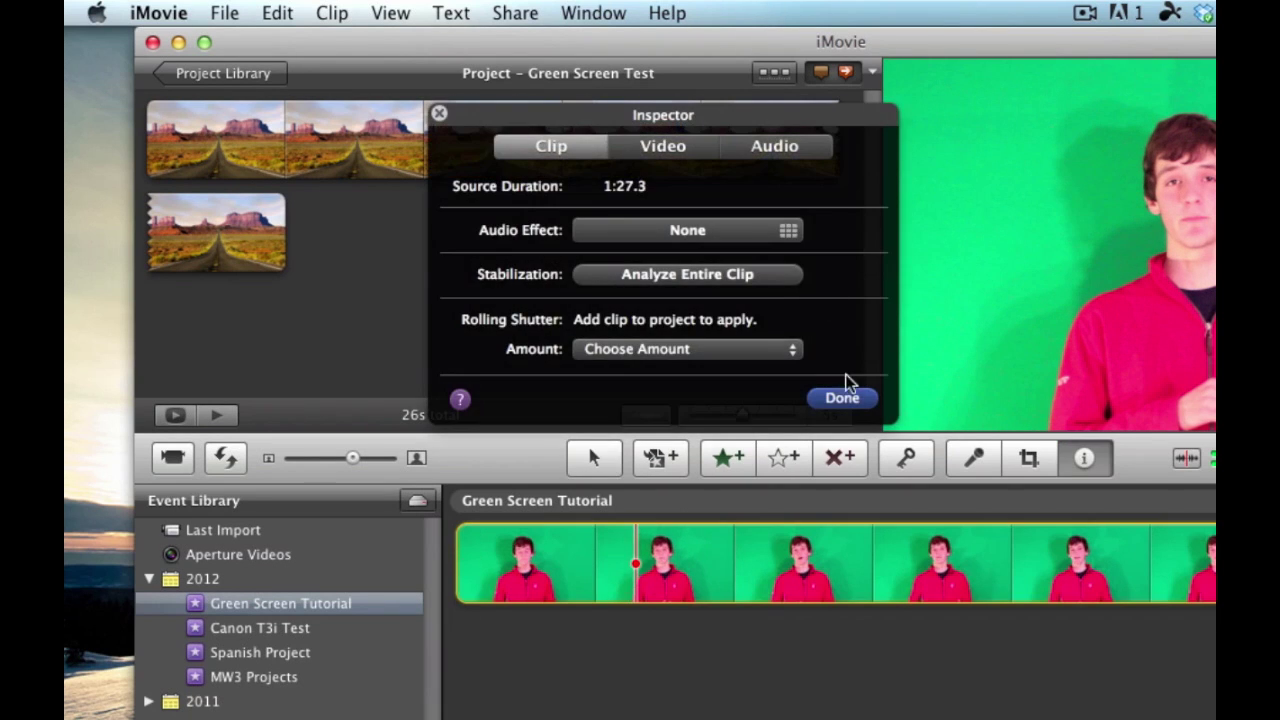
left_click(843, 392)
left_click_drag(594, 563, 150, 133)
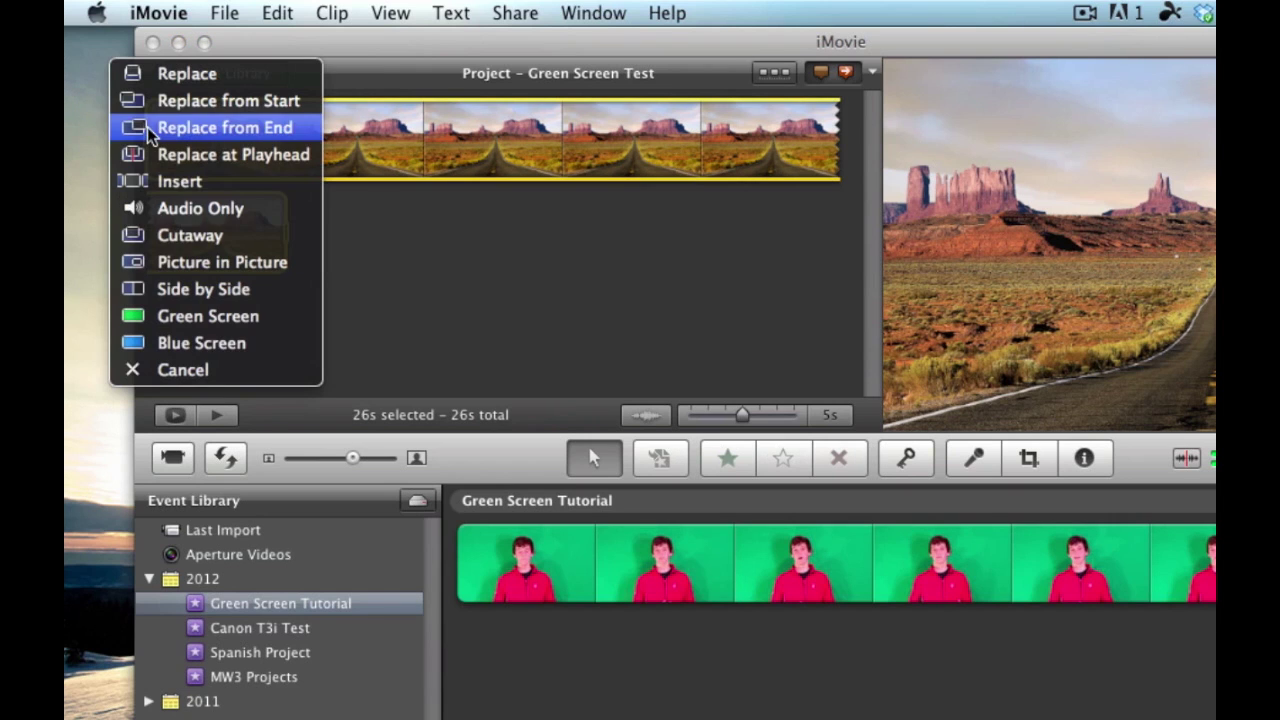
- Choose Green Screen to key the presenter over the desert road background
left_click(209, 323)
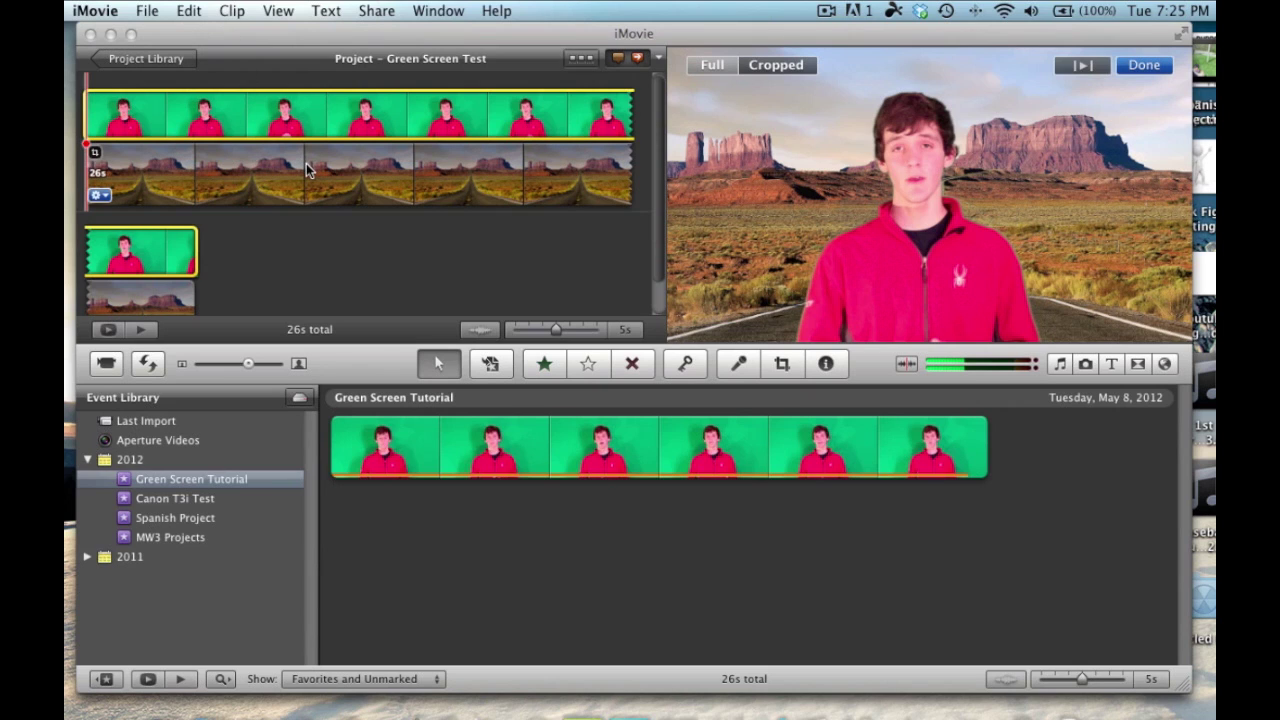
left_click(306, 164)
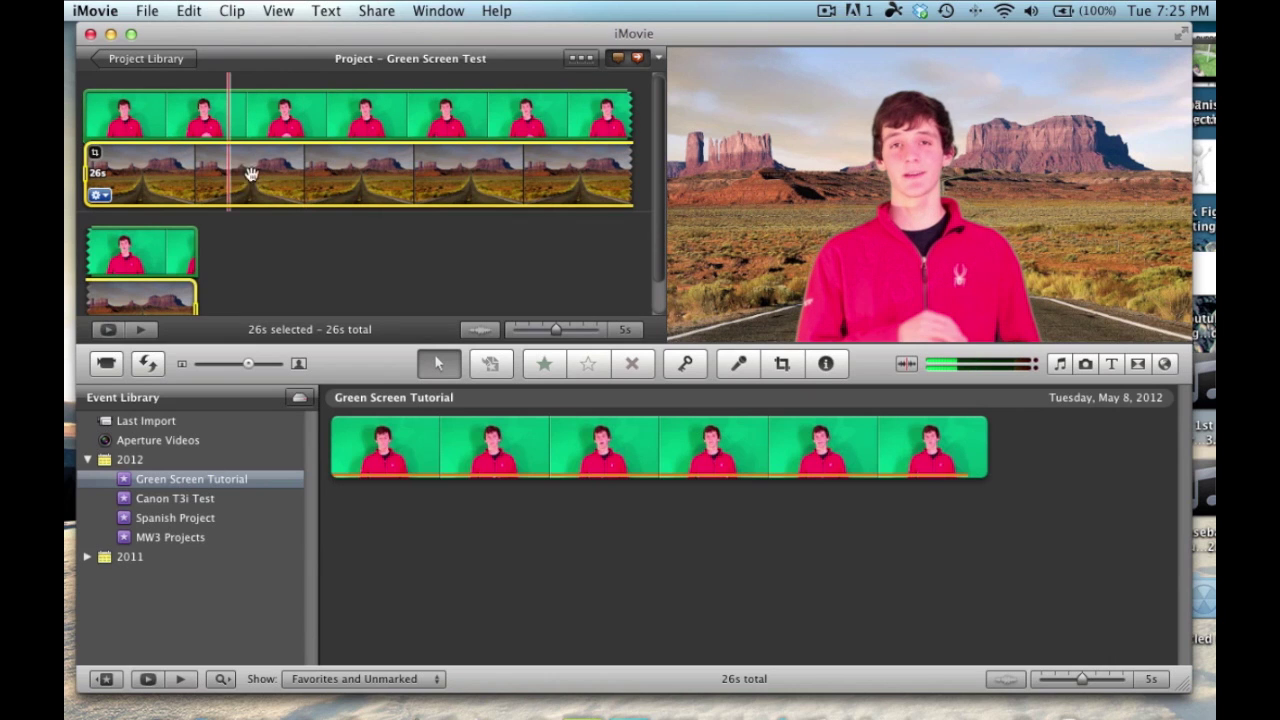
left_click_drag(369, 170, 377, 195)
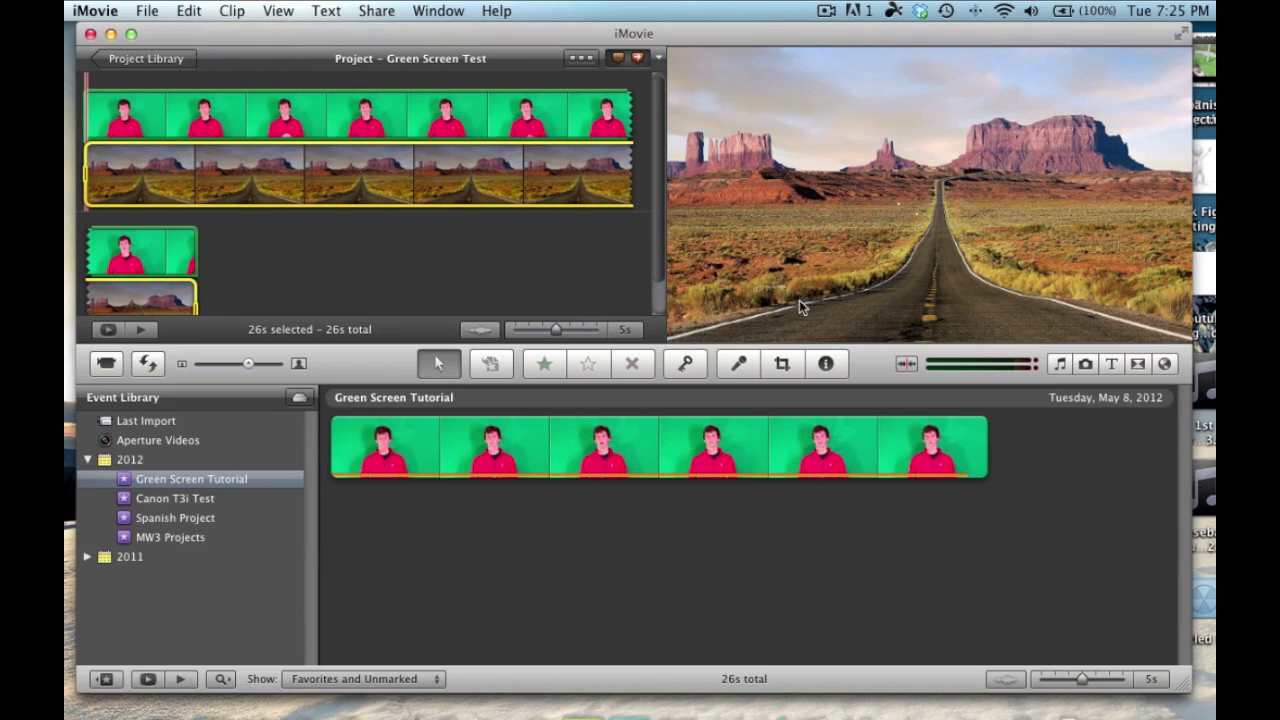
left_click(422, 115)
key("c")
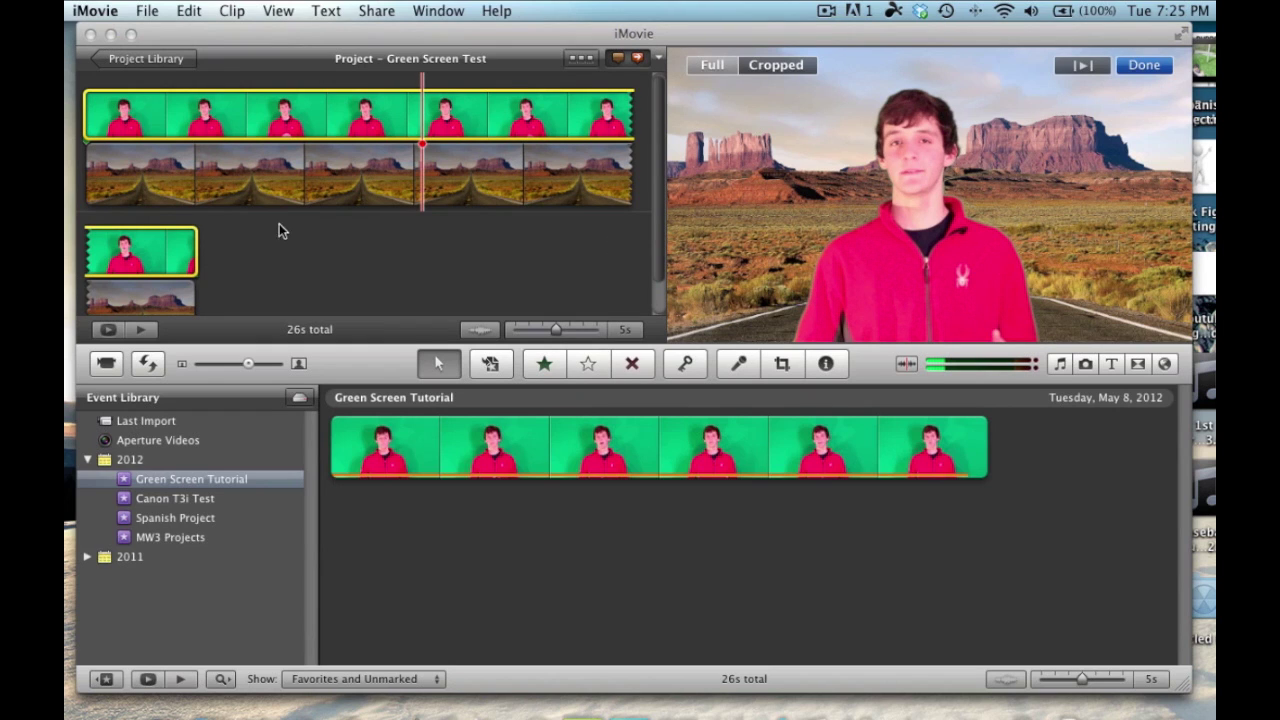
left_click(312, 234)
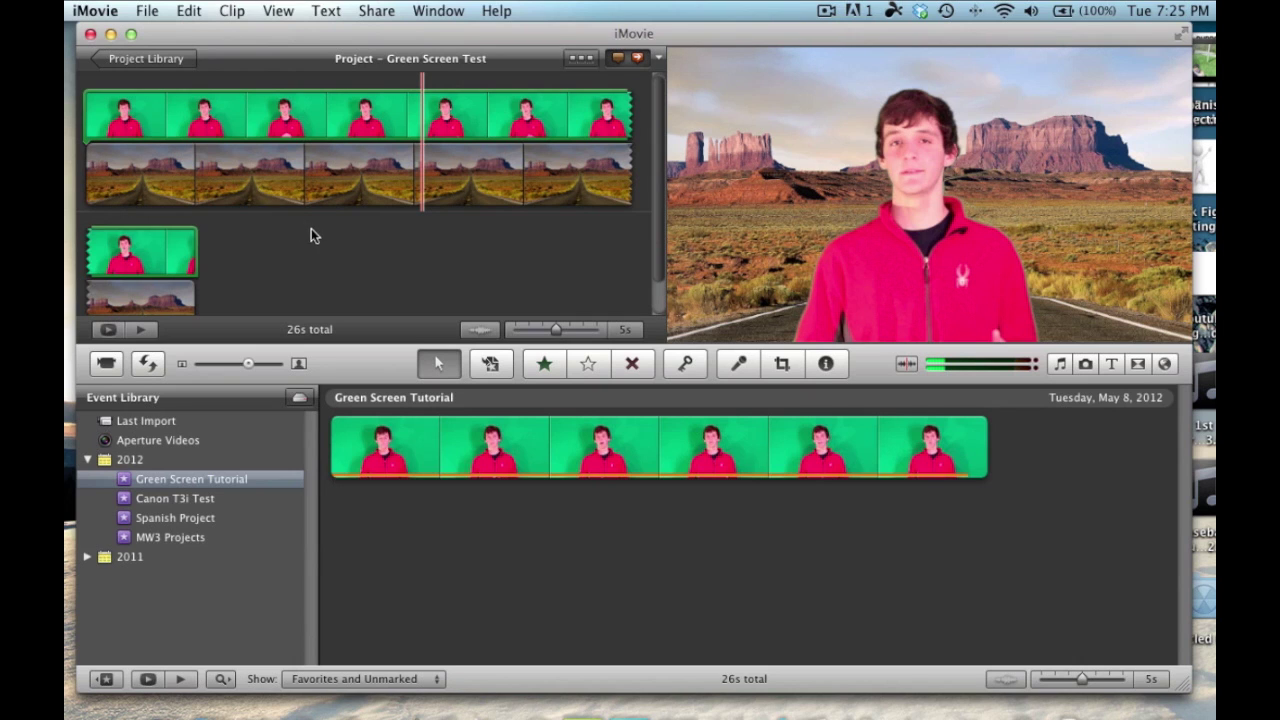
left_click(257, 178)
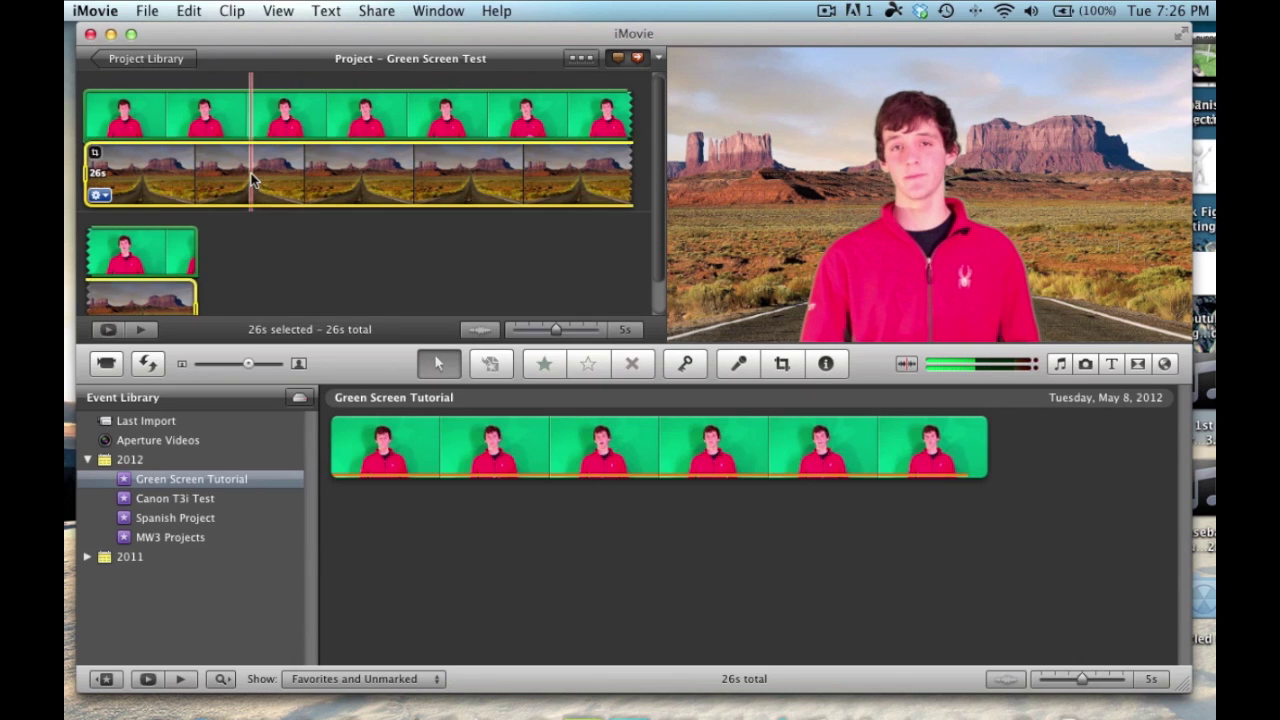
key("space")
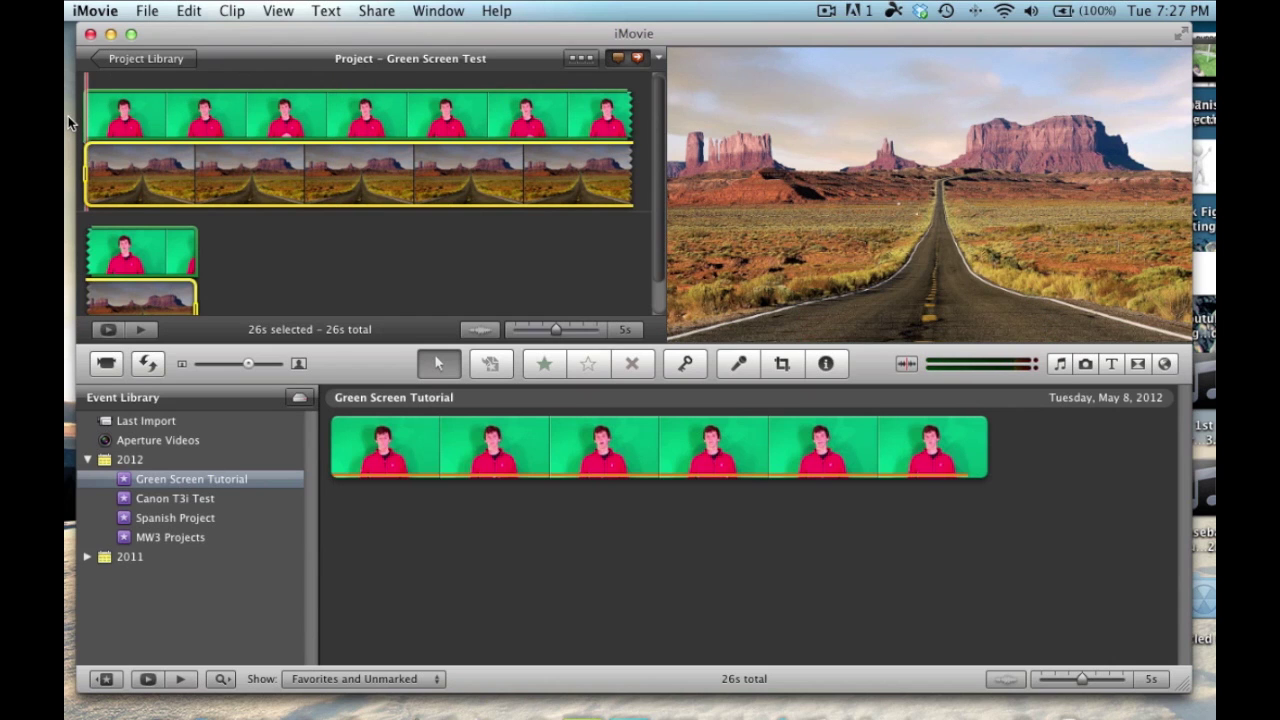
key("space")
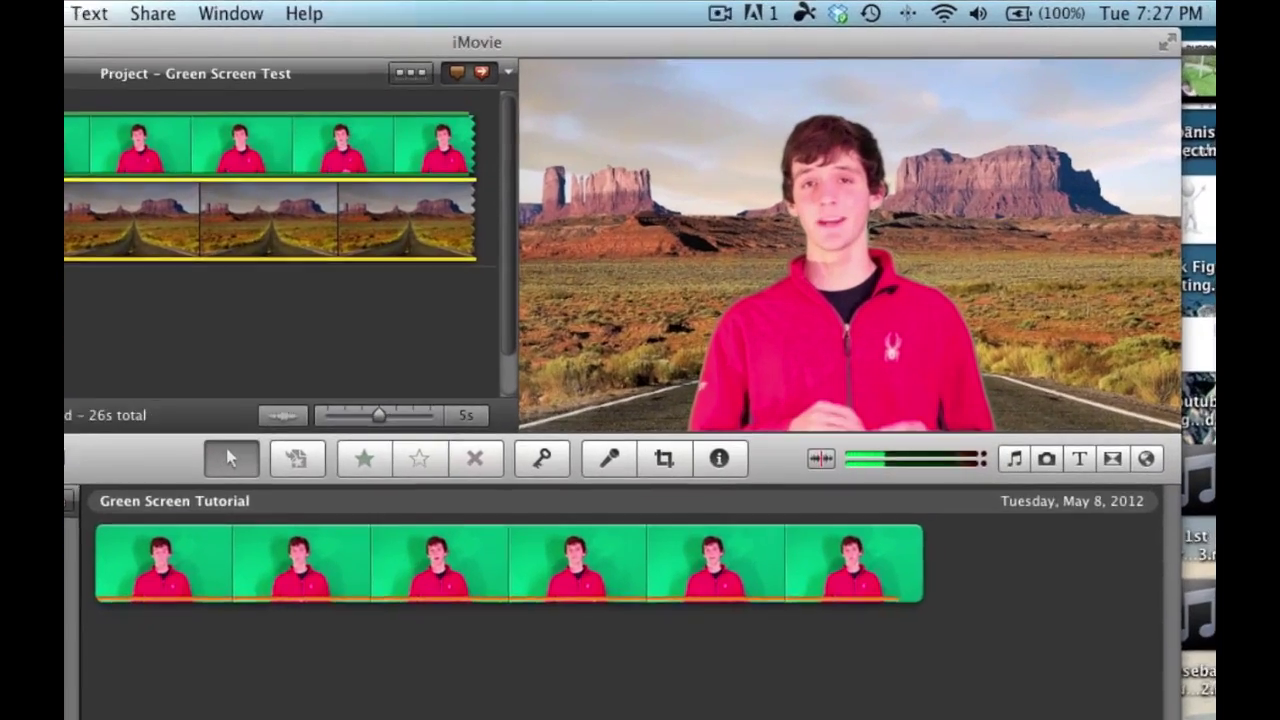